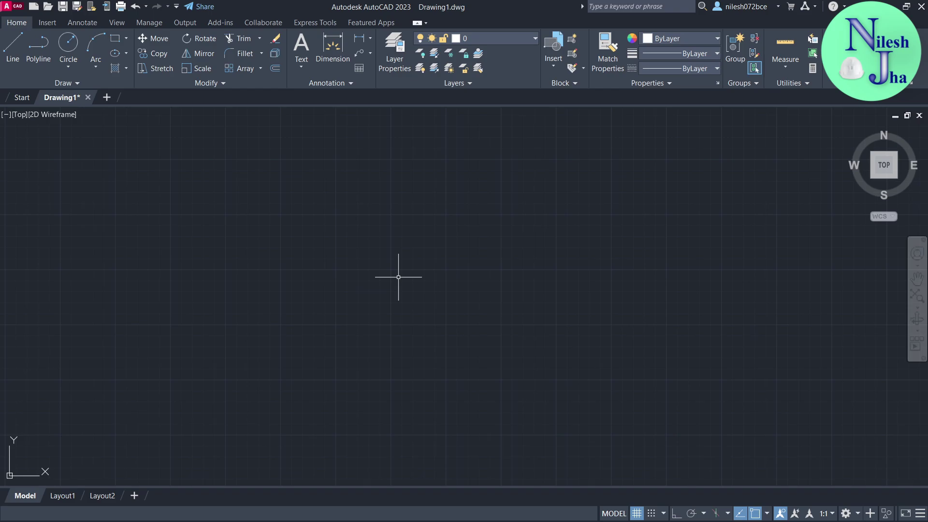
# Step: Draw an open chain of five connected slanted line segments, with the last segment running above the first
pyautogui.click(15, 51)
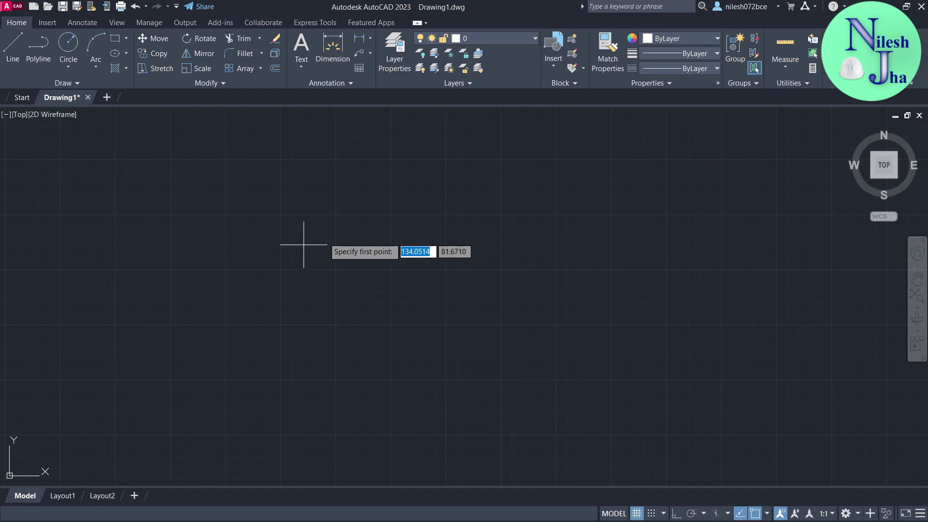
pyautogui.click(363, 244)
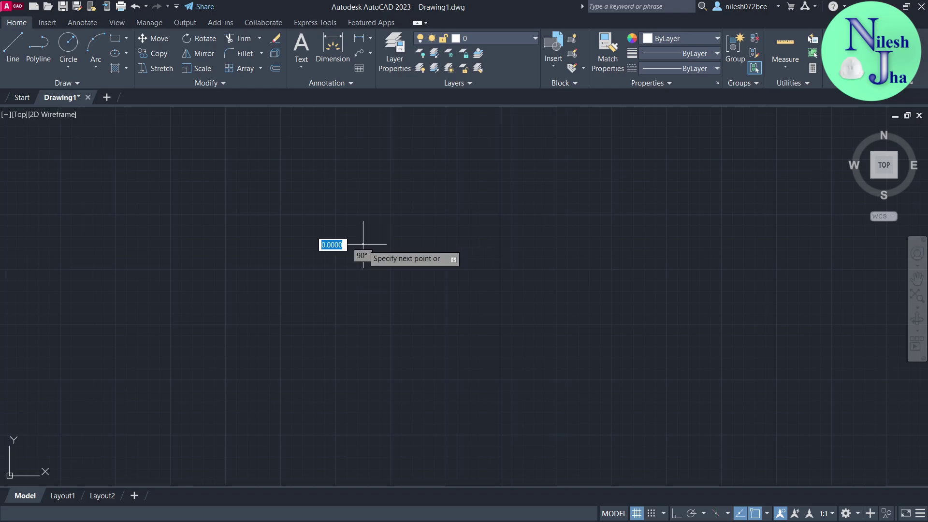
pyautogui.click(514, 276)
pyautogui.click(482, 384)
pyautogui.click(298, 300)
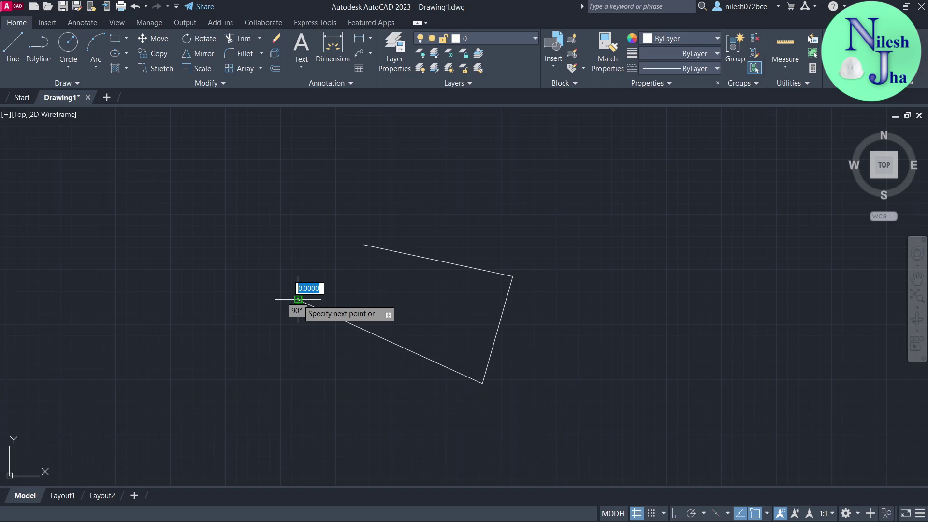
pyautogui.click(318, 164)
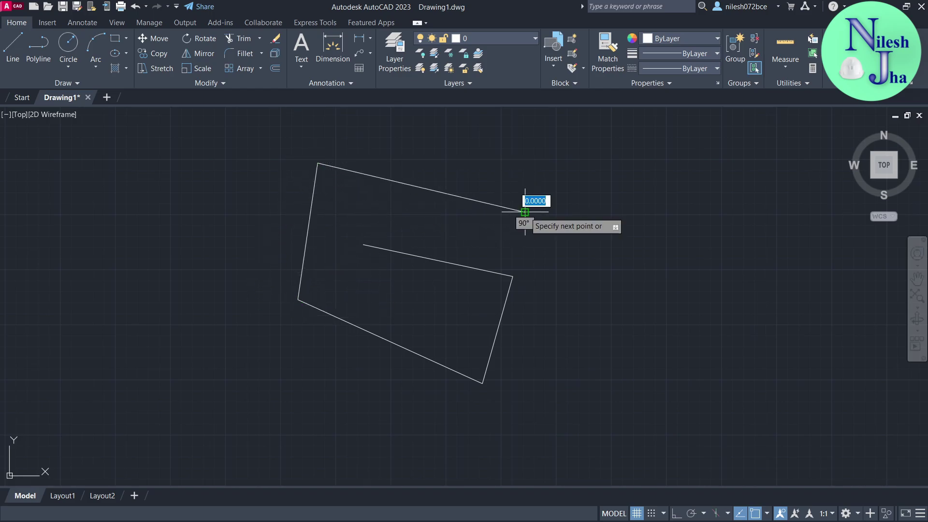
pyautogui.click(525, 212)
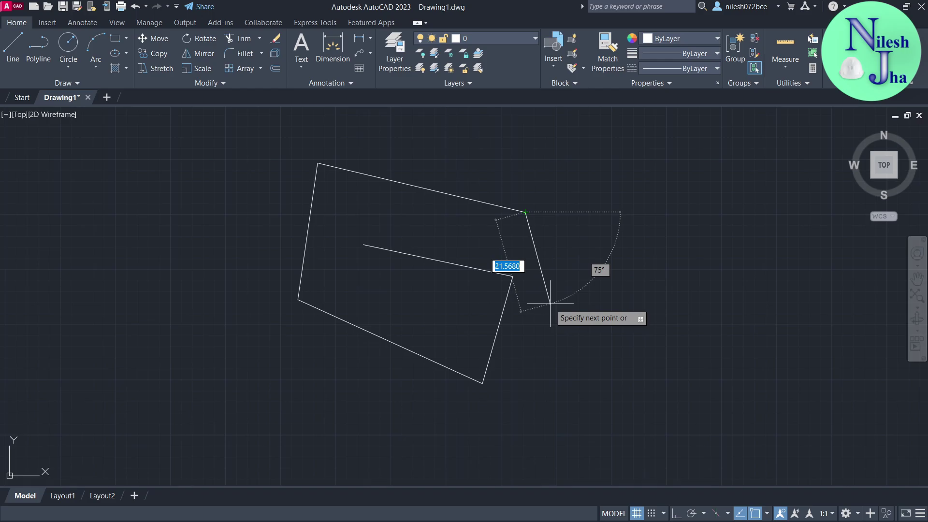
pyautogui.press('Escape')
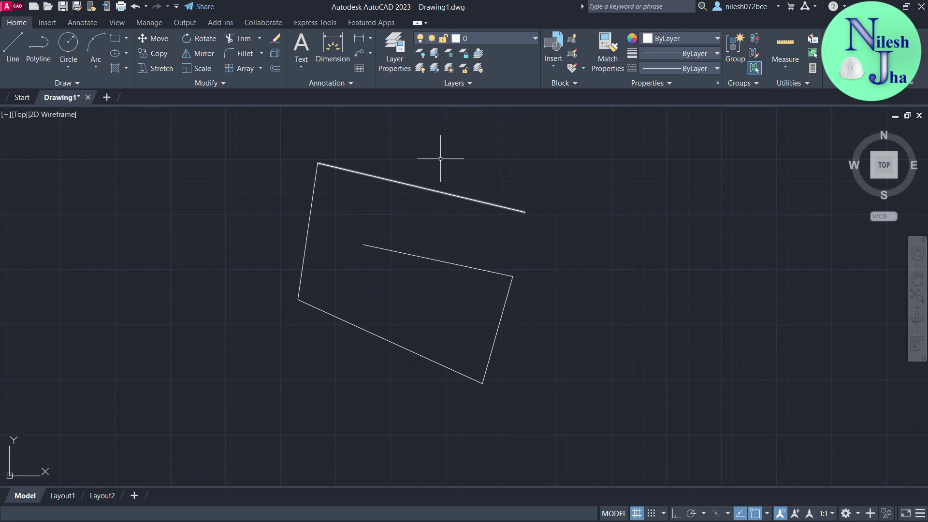
# Step: Stretch the uppermost line's free end upward to a length of about 50.7 units, and move the line down by its midpoint grip
pyautogui.click(431, 190)
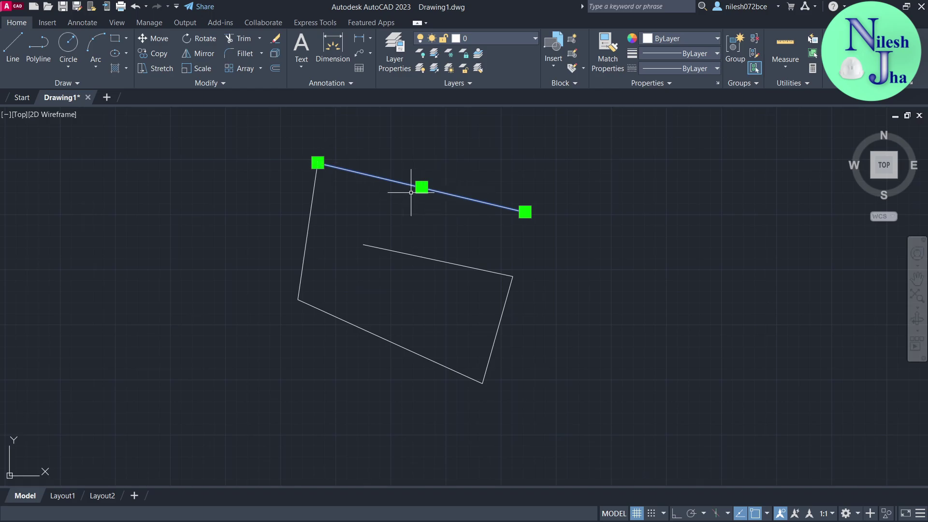
pyautogui.click(526, 212)
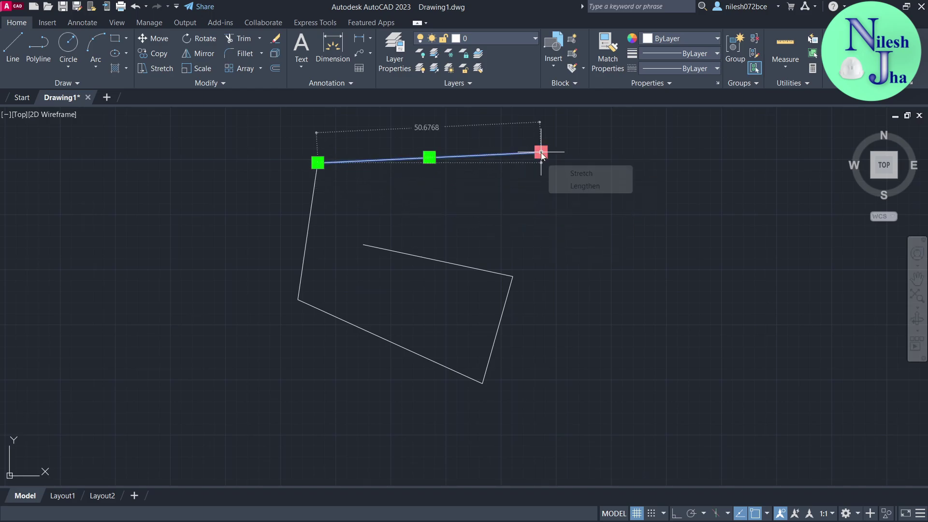
pyautogui.click(541, 152)
pyautogui.click(429, 157)
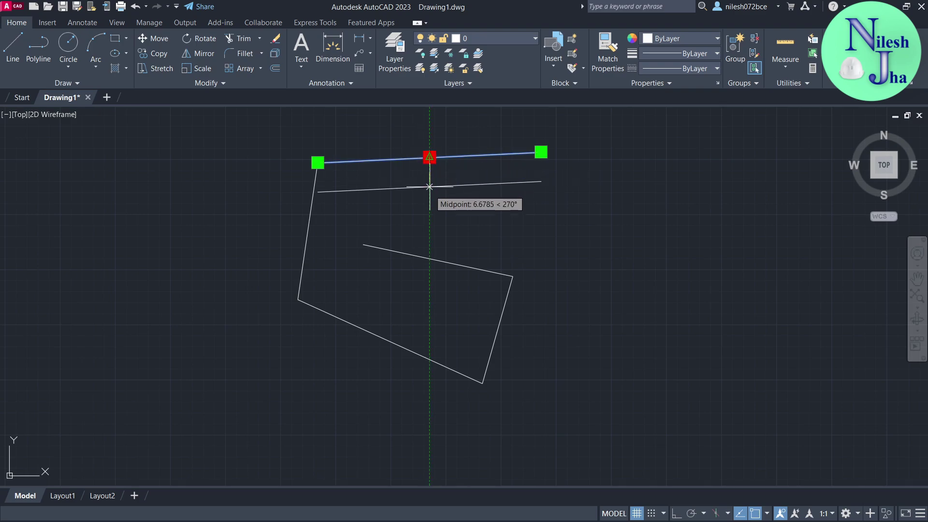
pyautogui.click(432, 208)
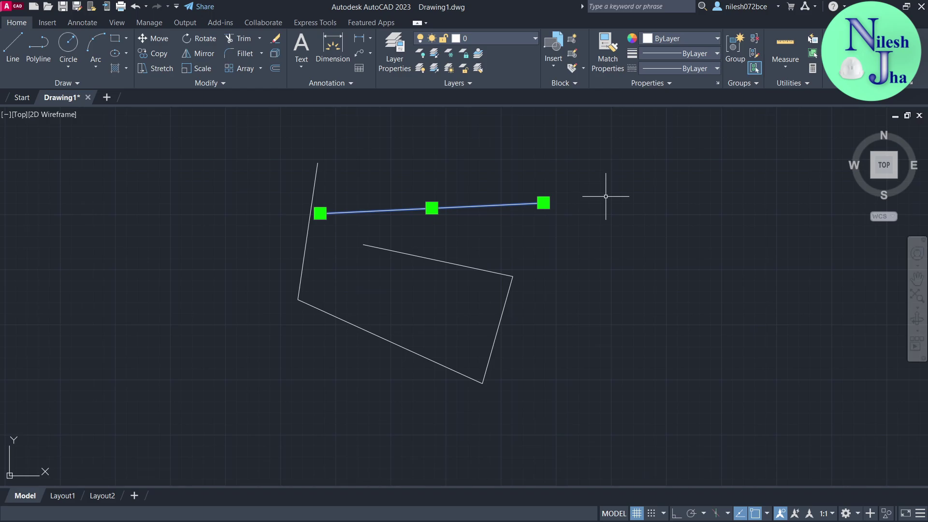
pyautogui.press('Escape')
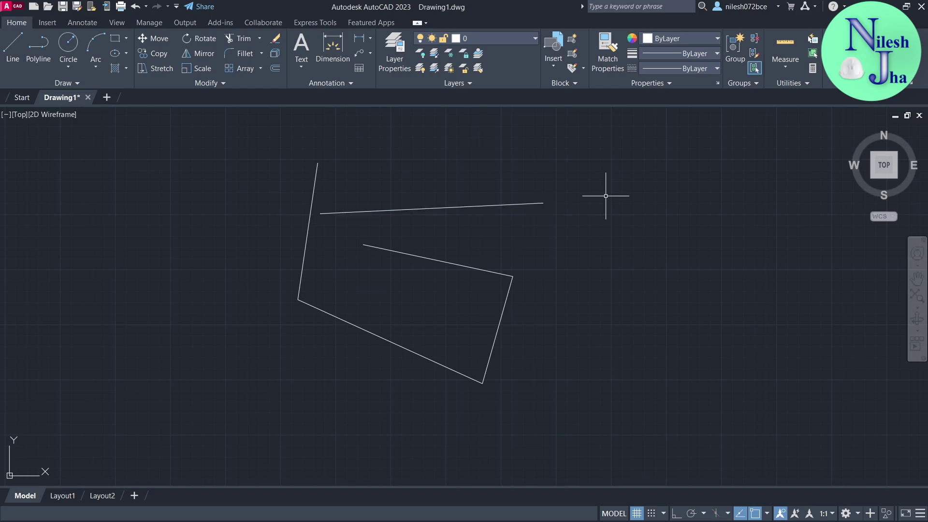
# Step: Set the crosshair size to 11 in the display options and apply it
pyautogui.click(6, 8)
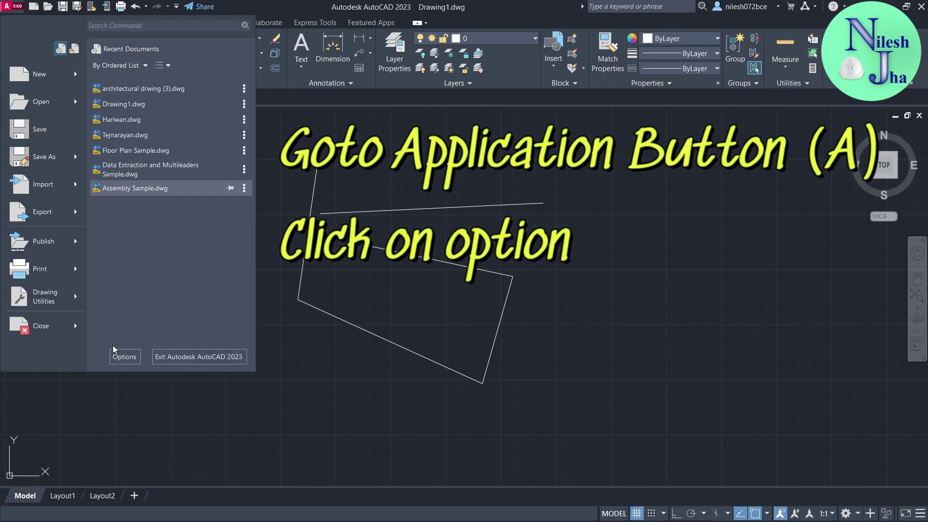
pyautogui.click(118, 357)
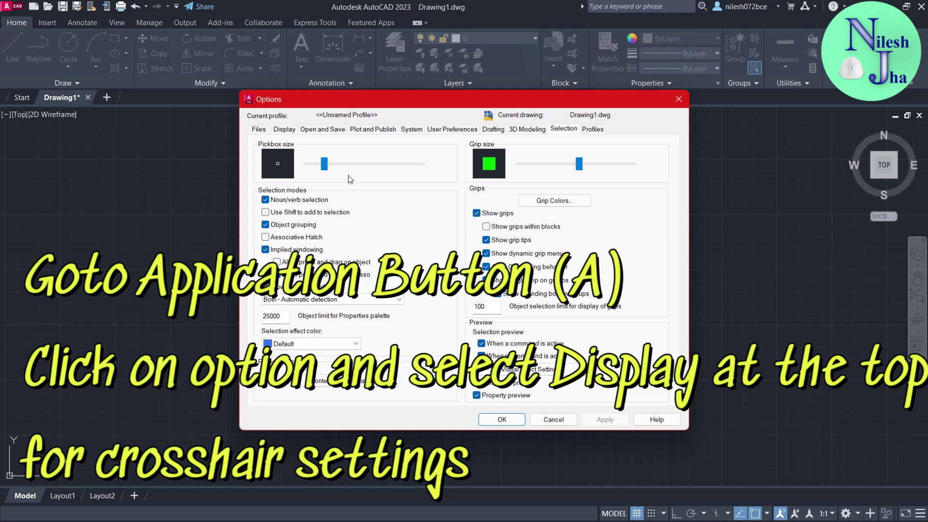
pyautogui.click(290, 130)
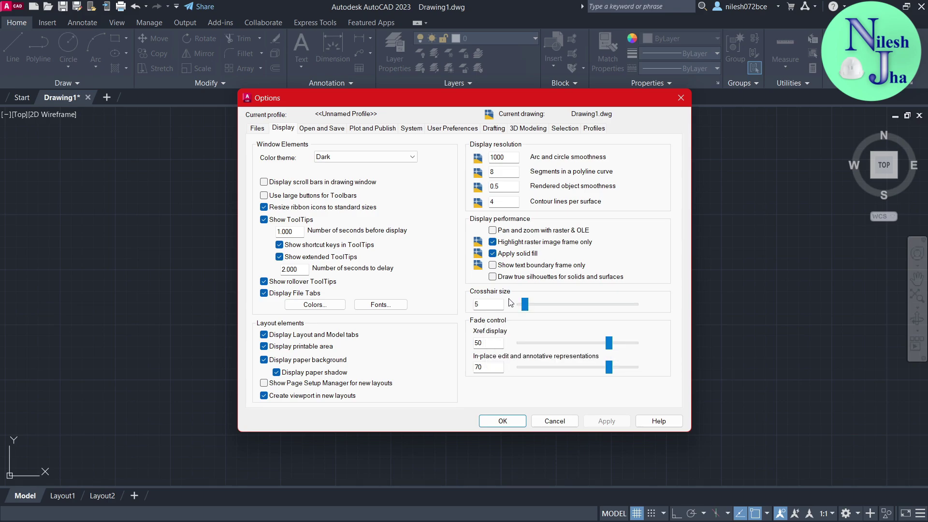
pyautogui.moveTo(529, 310); pyautogui.dragTo(535, 312)
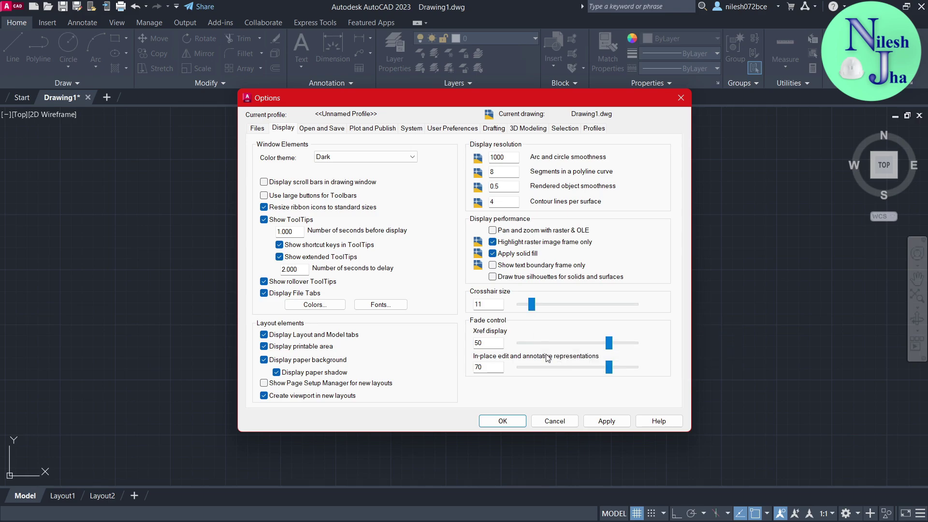
pyautogui.click(610, 421)
pyautogui.click(503, 421)
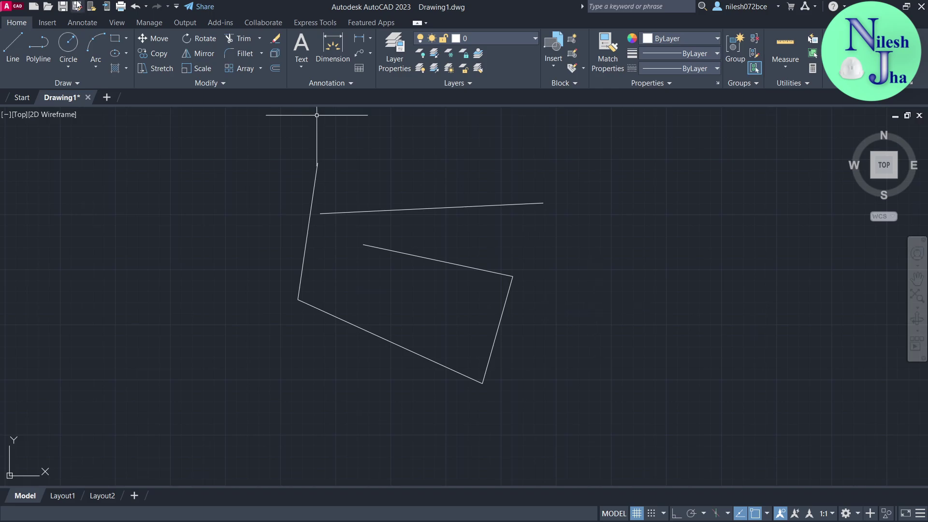
# Step: Set the crosshair size to 16 in the display options and apply it
pyautogui.click(12, 7)
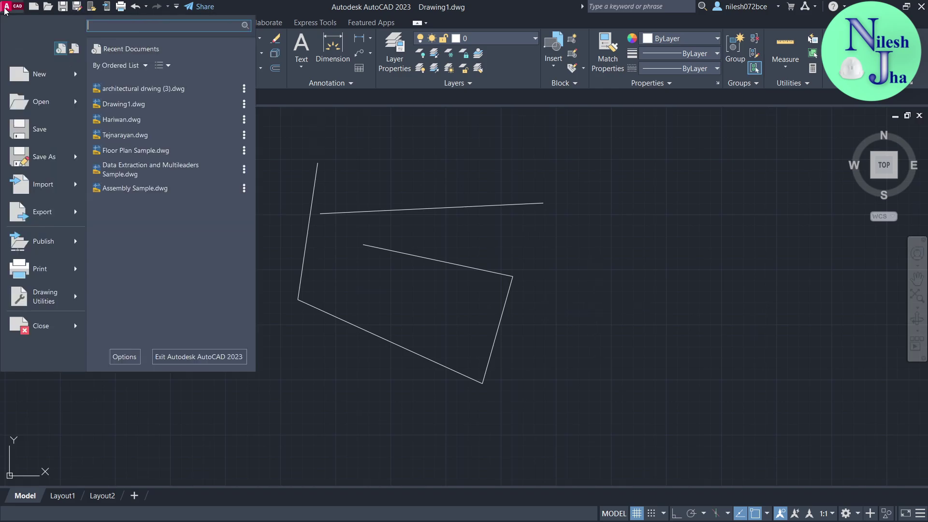
pyautogui.click(121, 359)
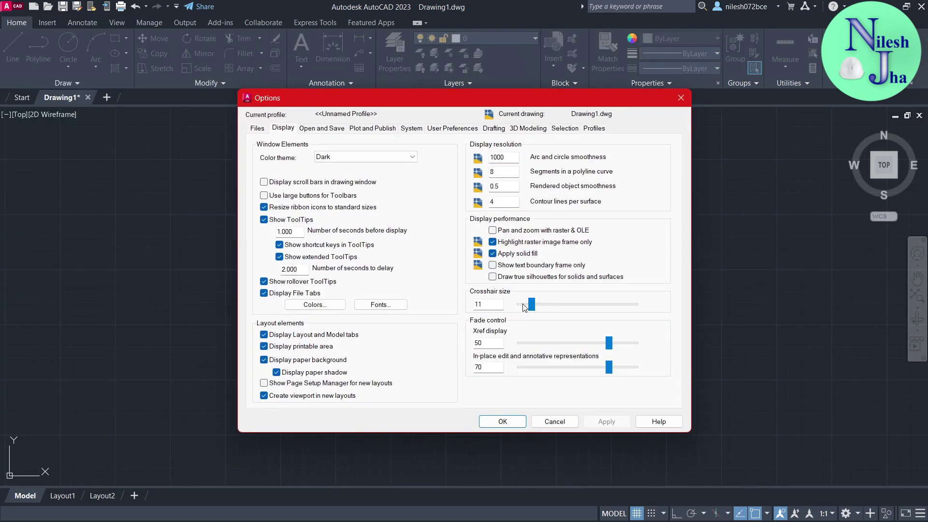
pyautogui.moveTo(532, 303); pyautogui.dragTo(537, 307)
pyautogui.click(600, 419)
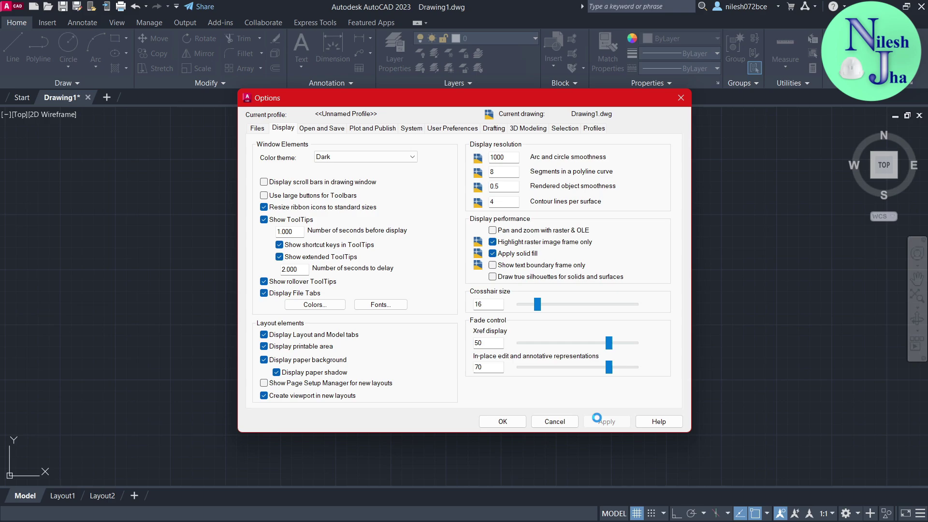
pyautogui.click(503, 422)
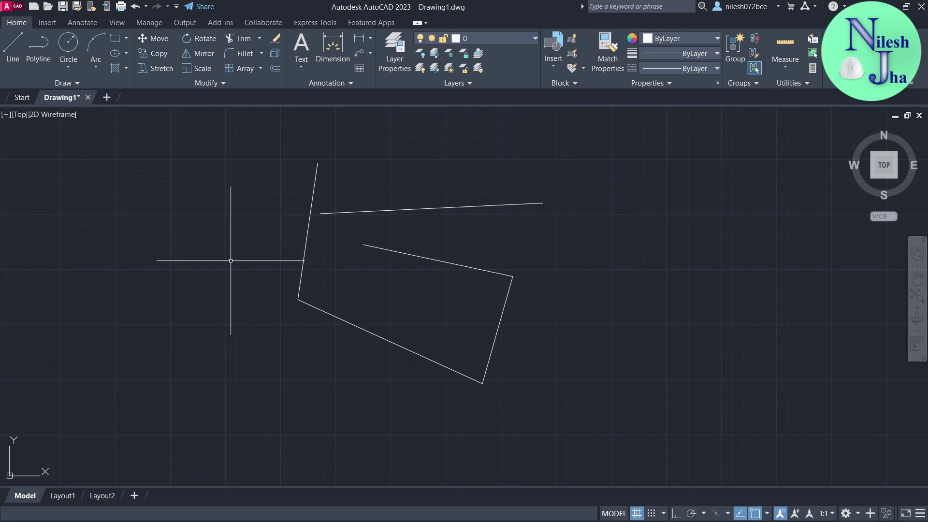
# Step: Enlarge the pickbox size considerably in the selection options and apply it
pyautogui.click(7, 9)
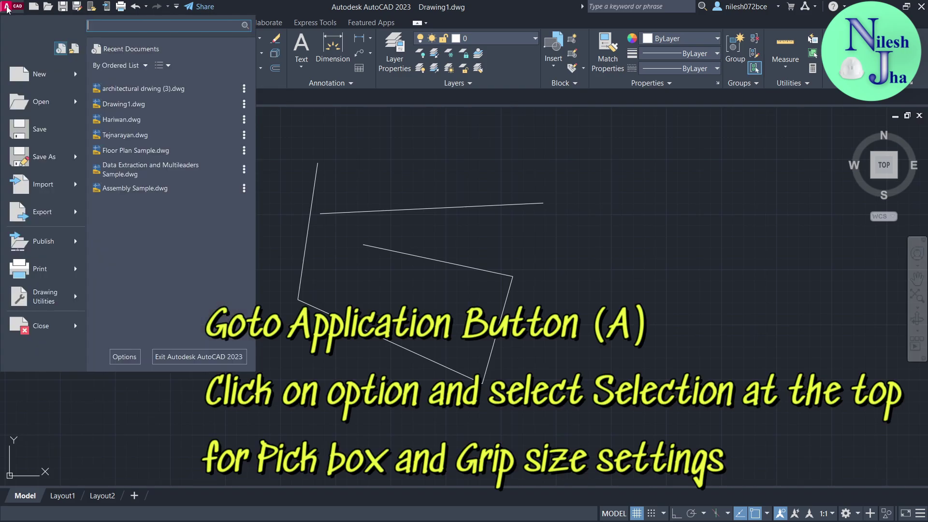
pyautogui.click(124, 358)
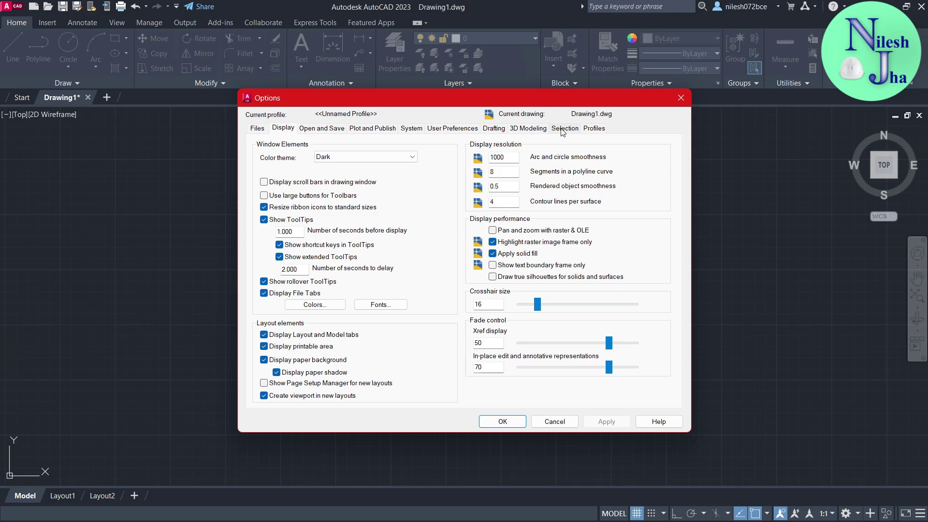
pyautogui.click(563, 131)
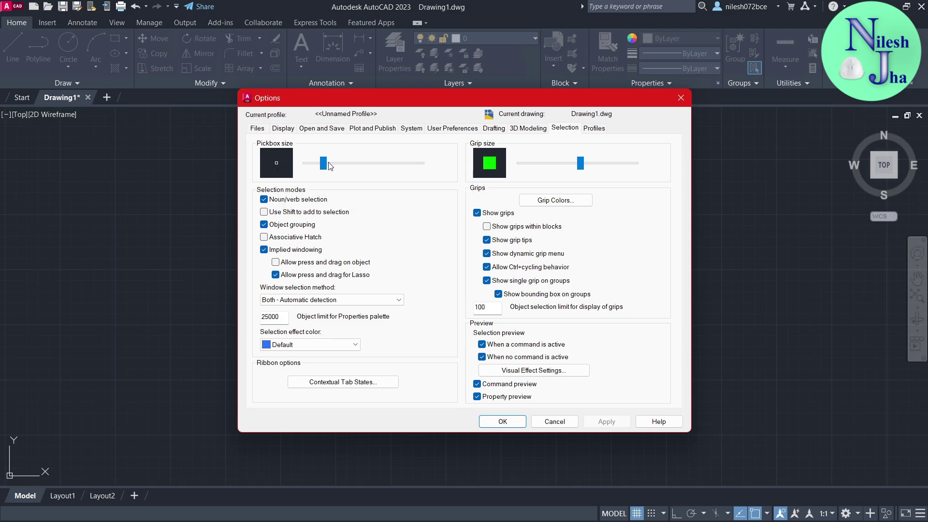
pyautogui.moveTo(324, 163); pyautogui.dragTo(352, 165)
pyautogui.click(606, 421)
pyautogui.click(503, 421)
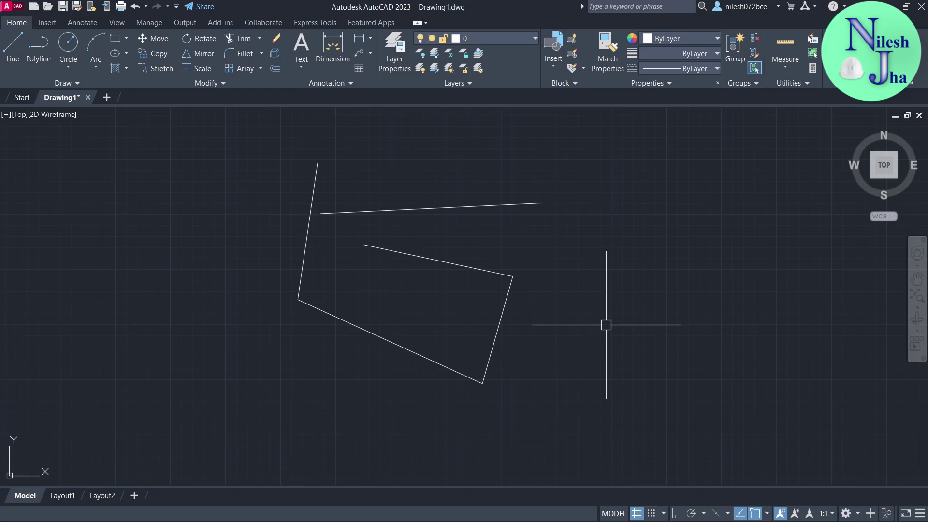
# Step: Reduce the pickbox to a small size in the selection options and apply it
pyautogui.click(12, 6)
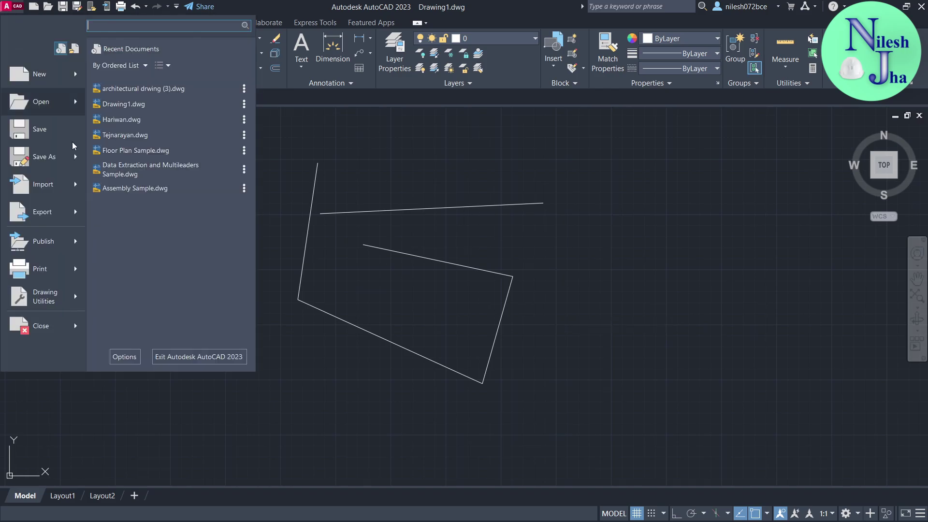
pyautogui.click(124, 357)
pyautogui.moveTo(352, 164); pyautogui.dragTo(328, 164)
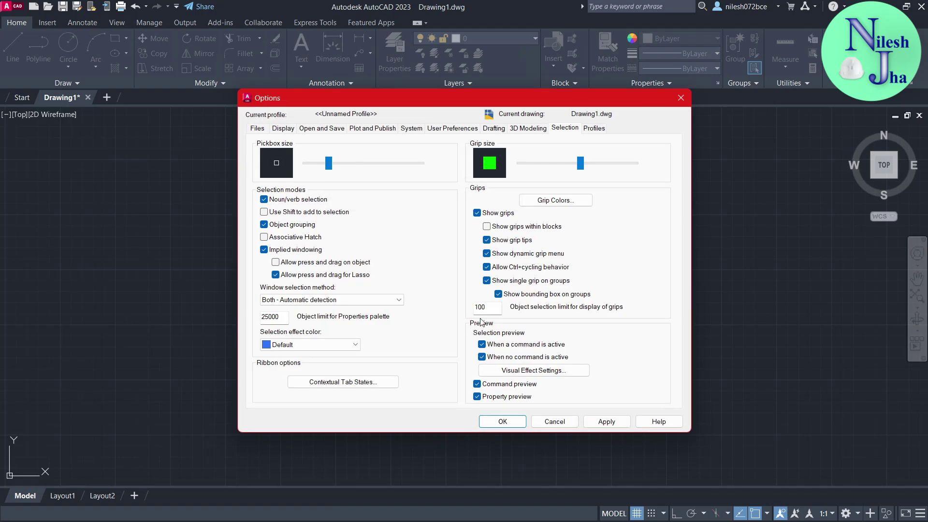
pyautogui.click(606, 422)
pyautogui.click(503, 421)
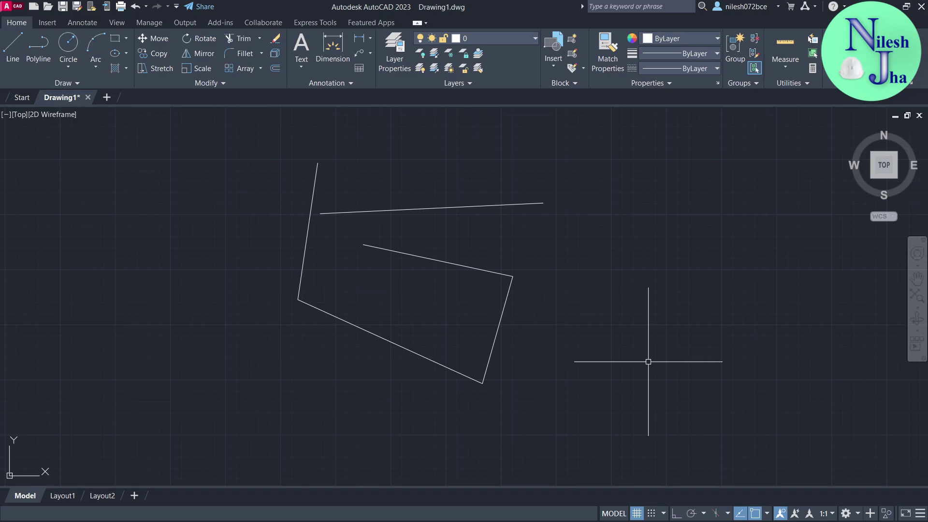
# Step: Move the detached, nearly horizontal line up by its midpoint grip to just above the steep line's upper end
pyautogui.click(490, 205)
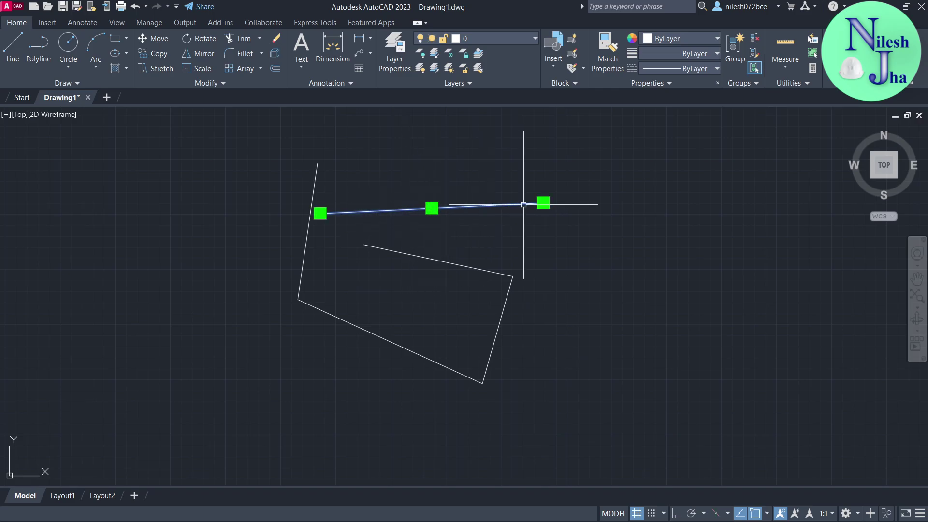
pyautogui.click(432, 207)
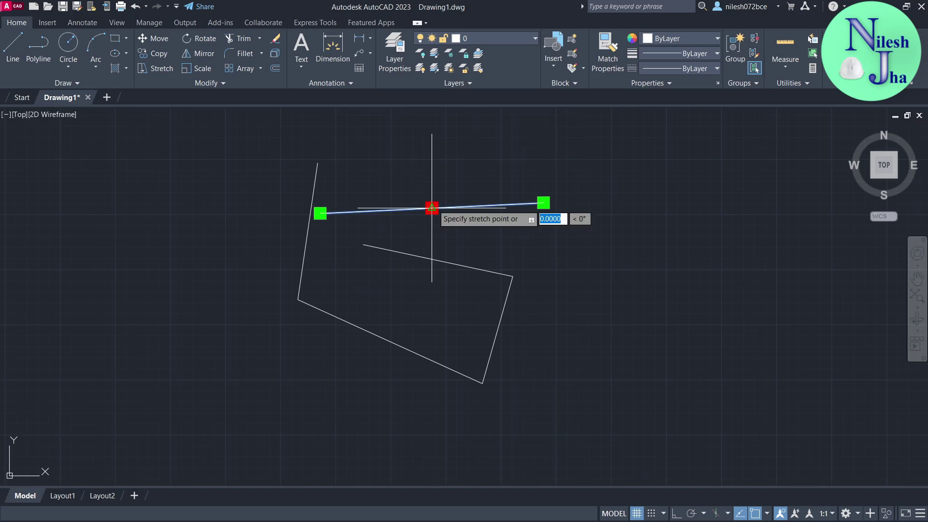
pyautogui.click(431, 149)
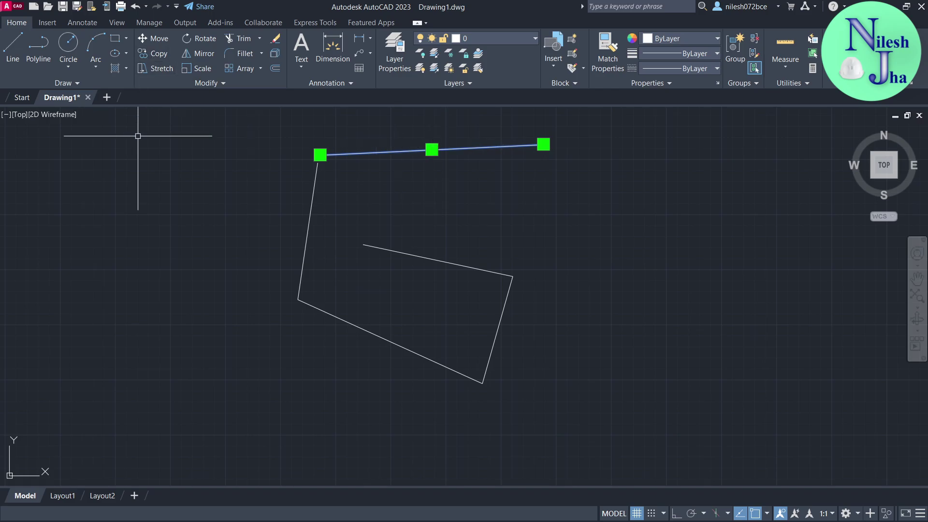
pyautogui.press('Escape')
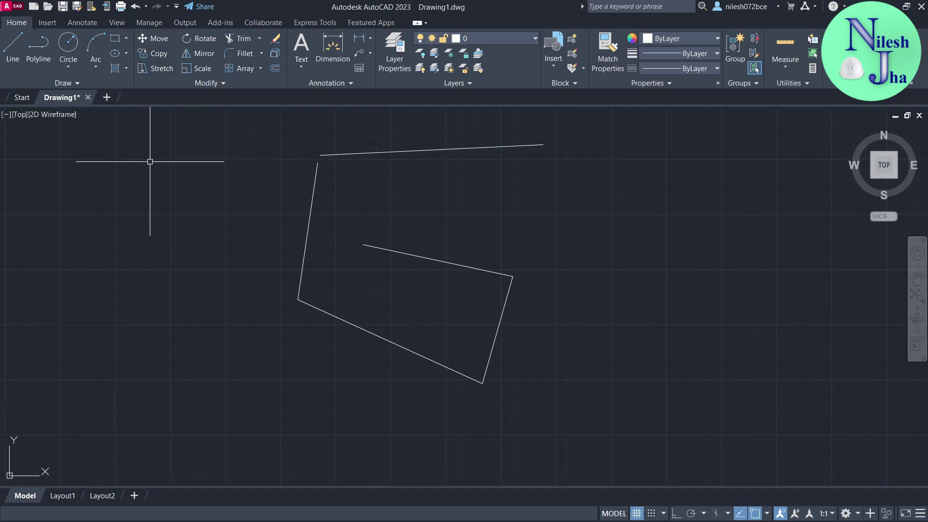
# Step: Reduce the grip size in the selection options to roughly a quarter of its slider range
pyautogui.click(12, 7)
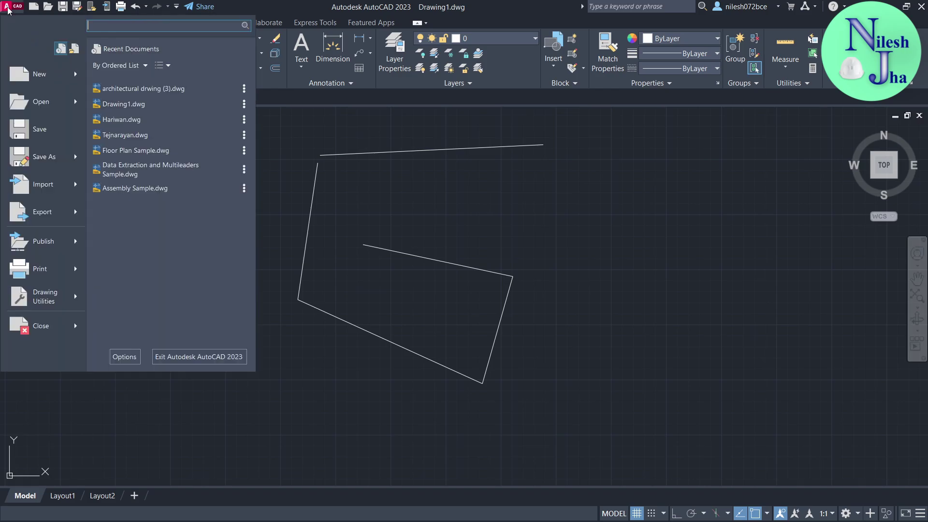
pyautogui.click(129, 358)
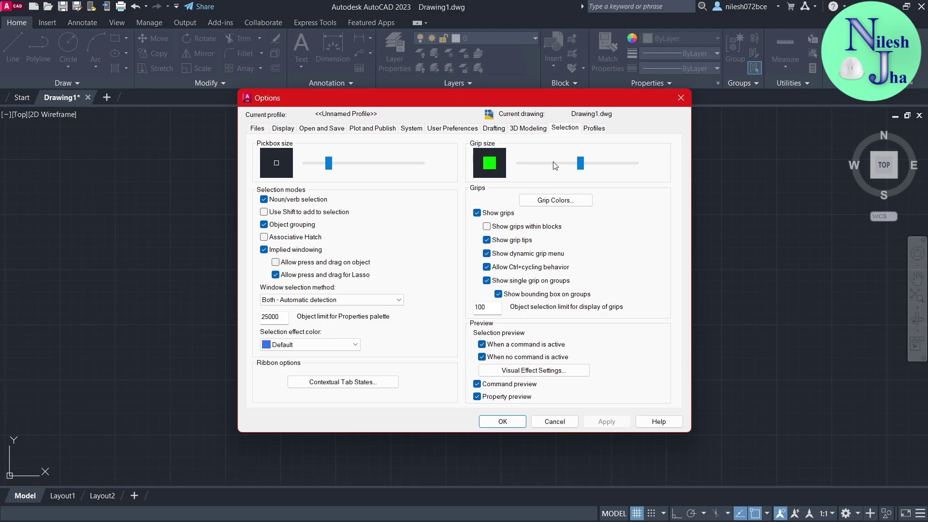
pyautogui.moveTo(581, 166); pyautogui.dragTo(534, 171)
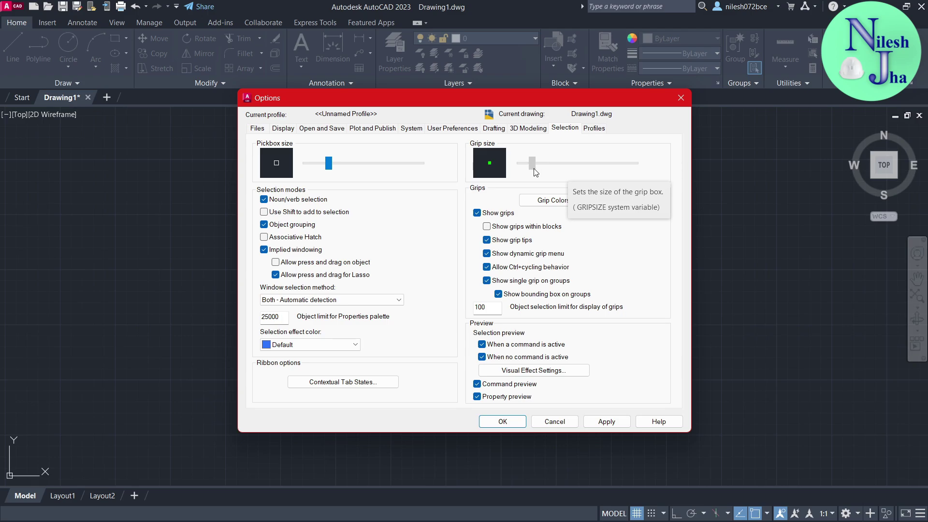
pyautogui.moveTo(535, 172); pyautogui.dragTo(554, 169)
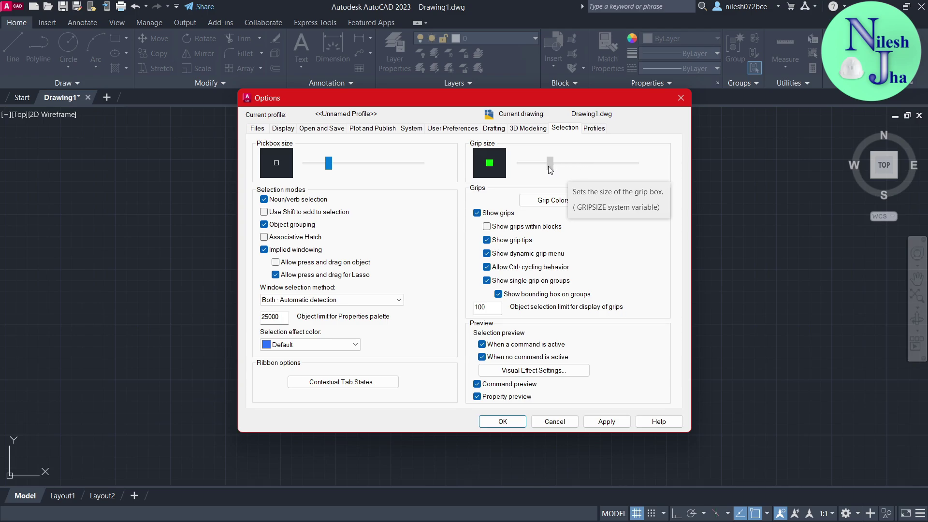
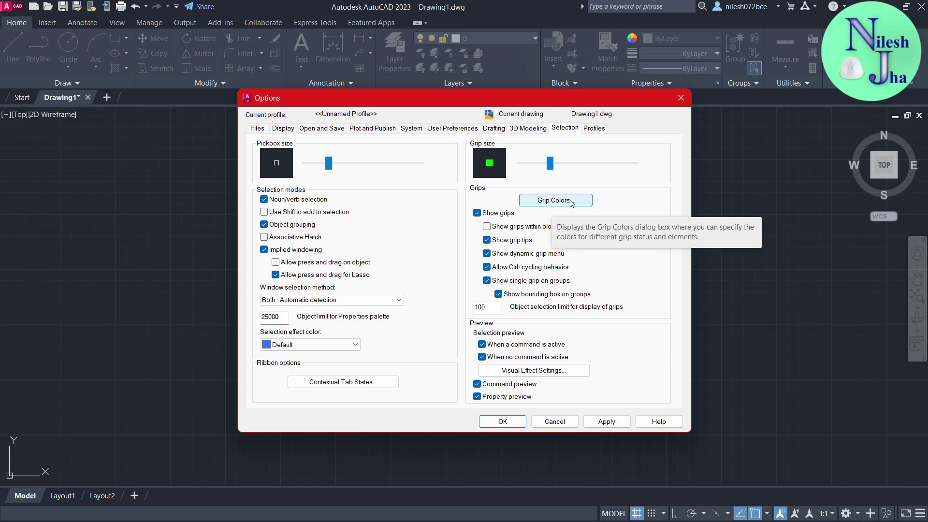
# Step: Set the unselected grip color to Blue, apply it, and select the inner sloping line to check its grips
pyautogui.click(550, 202)
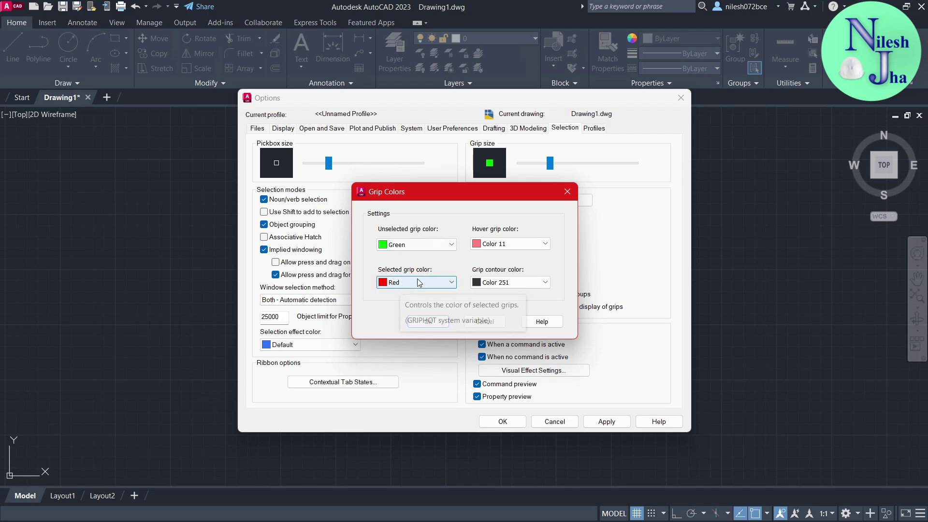
pyautogui.click(451, 246)
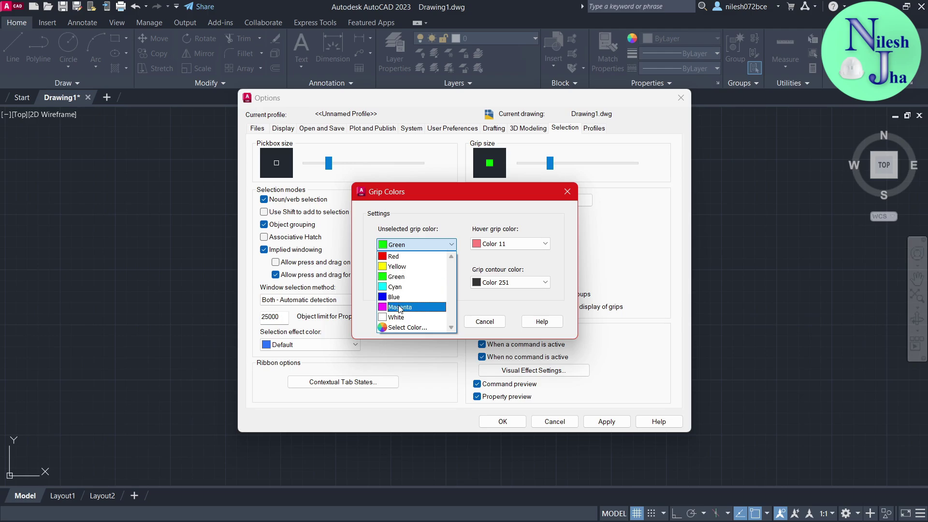
pyautogui.click(400, 307)
pyautogui.click(450, 245)
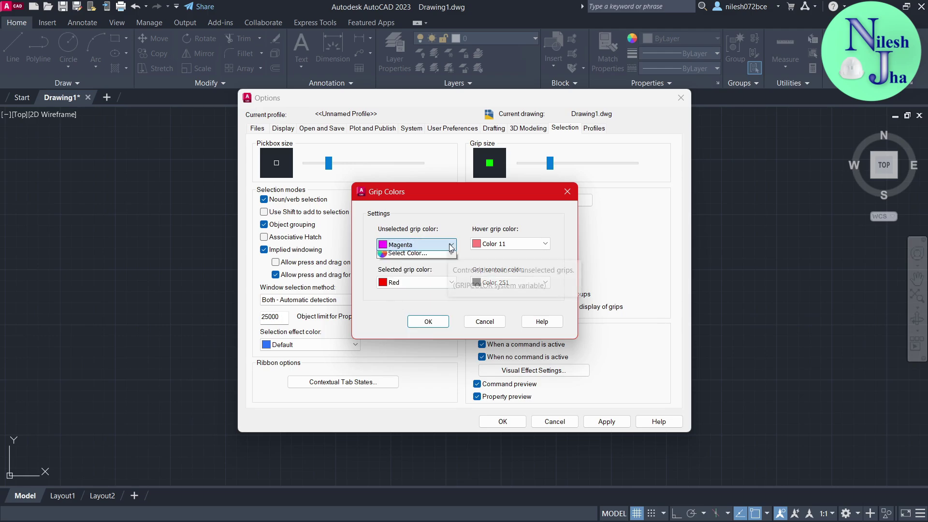
pyautogui.click(399, 297)
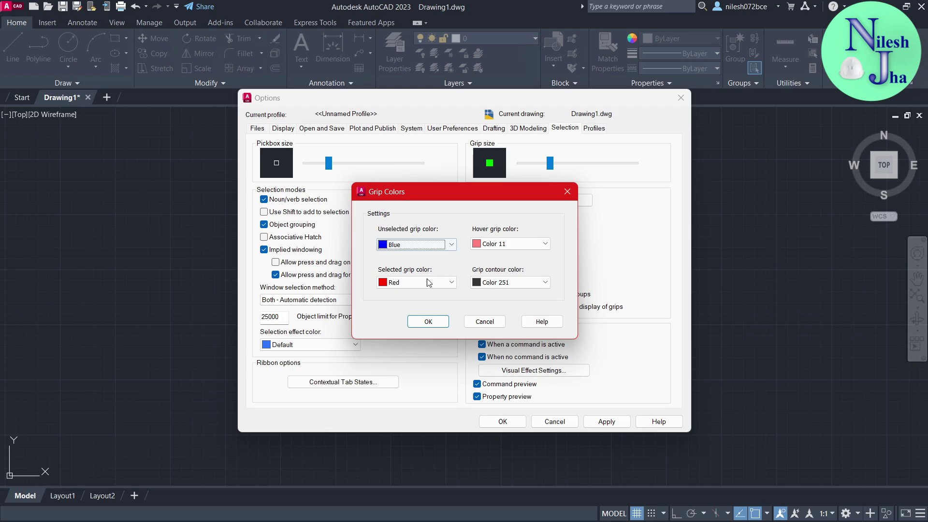
pyautogui.click(439, 324)
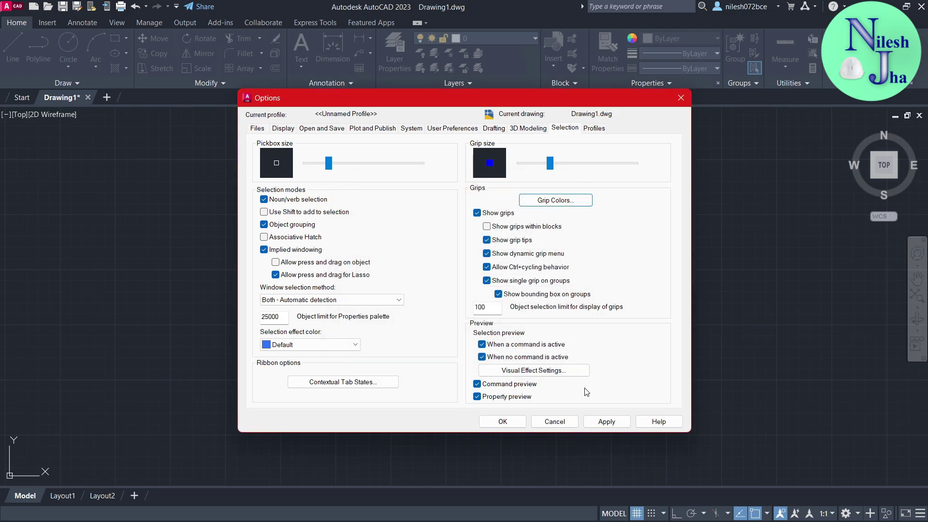
pyautogui.click(605, 421)
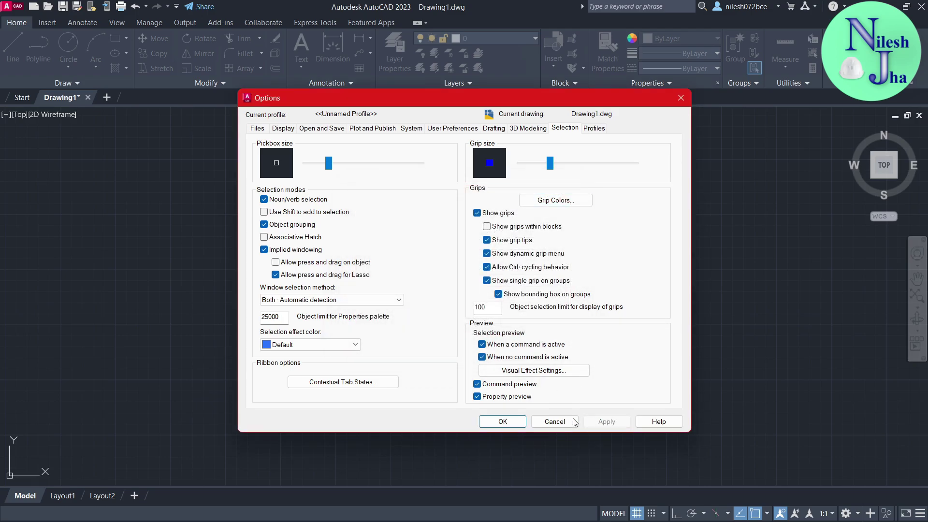
pyautogui.click(504, 422)
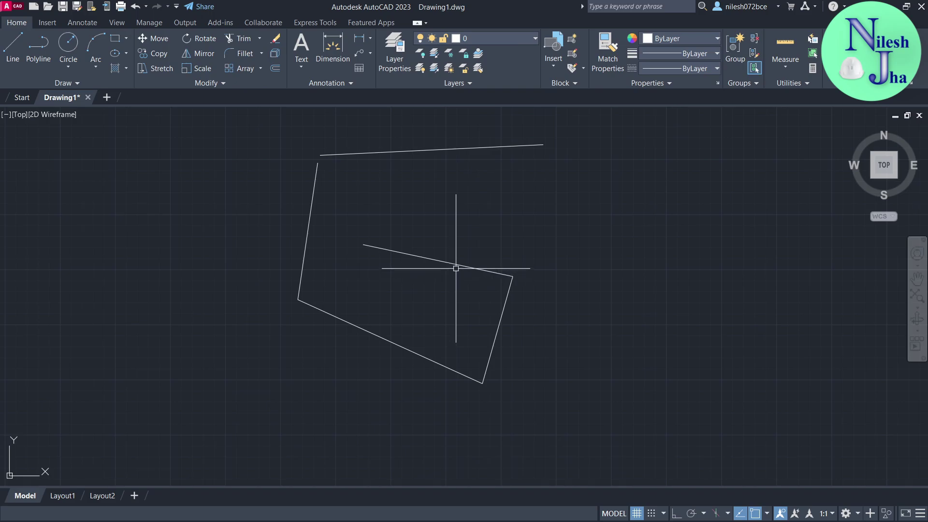
pyautogui.click(441, 261)
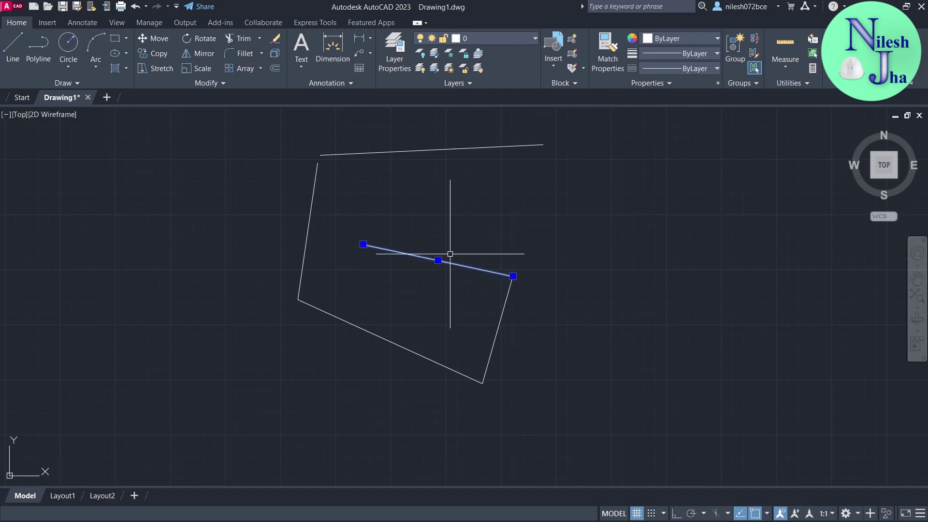
# Step: Change the unselected grip color to Red, apply it, and reselect the inner sloping line to check its grips
pyautogui.click(10, 7)
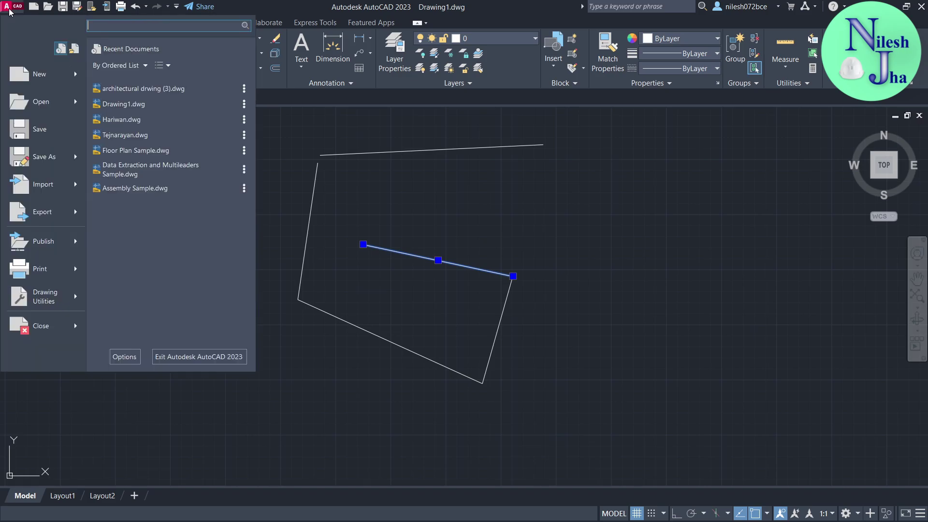
pyautogui.click(116, 357)
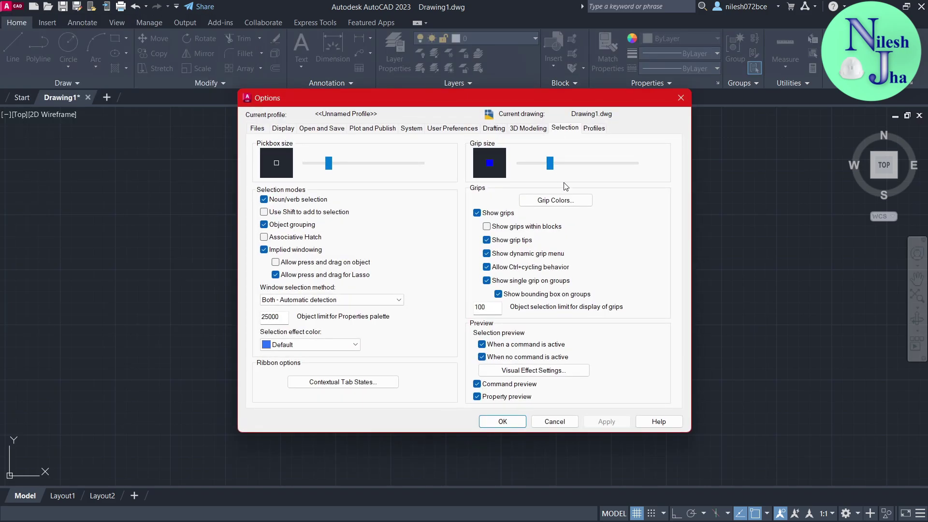
pyautogui.click(564, 201)
pyautogui.click(416, 244)
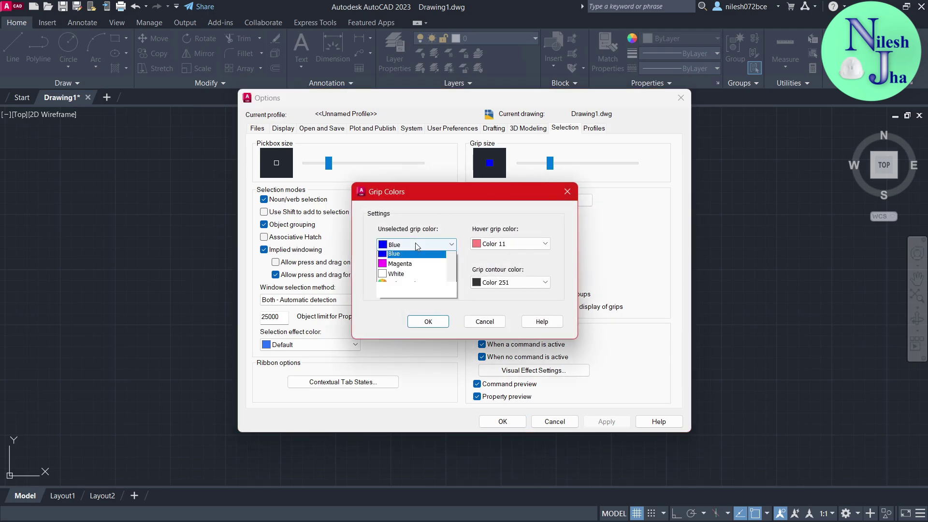
pyautogui.click(401, 257)
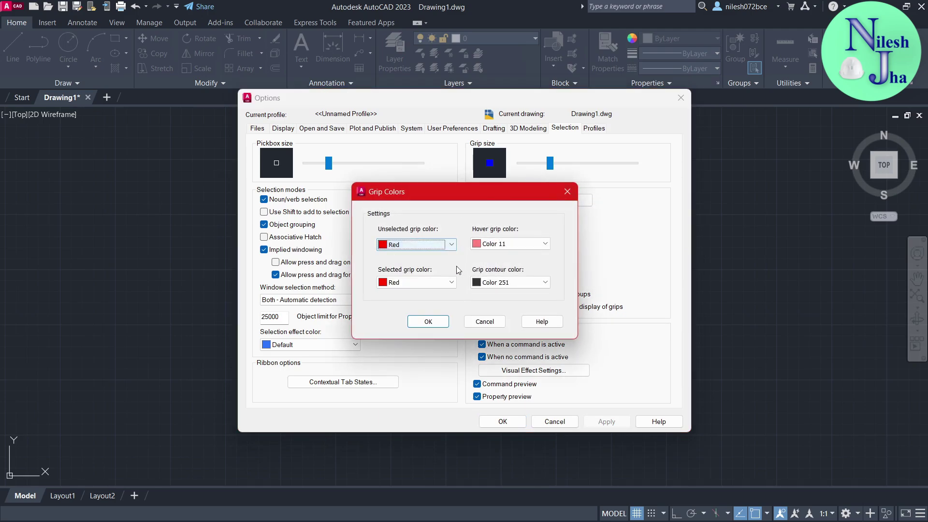
pyautogui.click(436, 323)
pyautogui.click(607, 422)
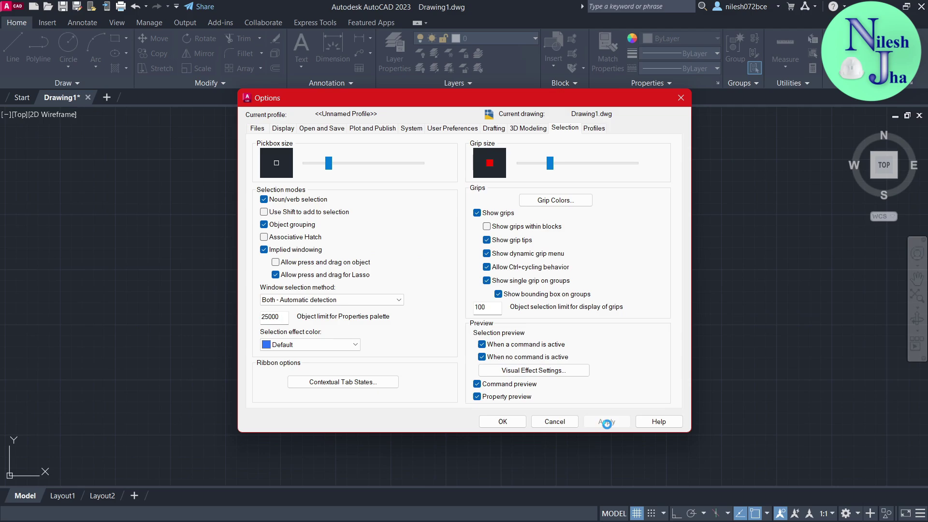
pyautogui.click(503, 421)
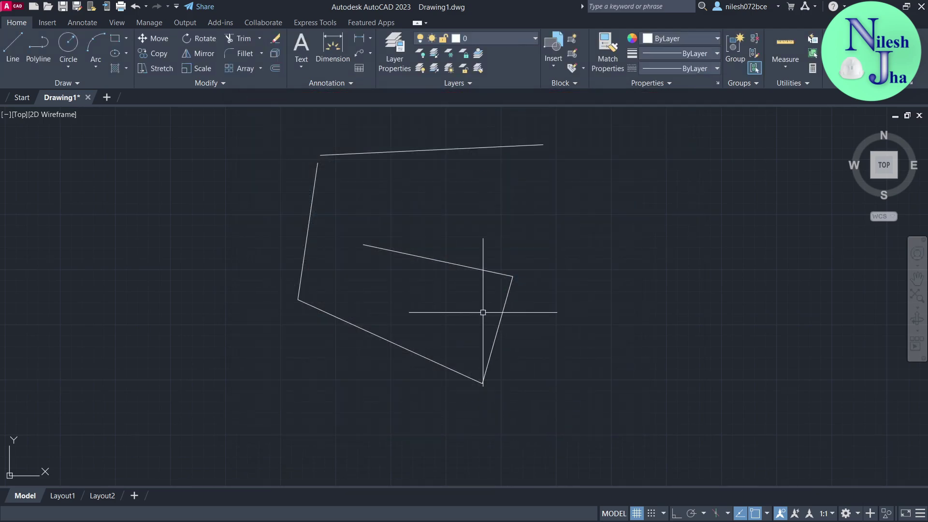
pyautogui.click(477, 270)
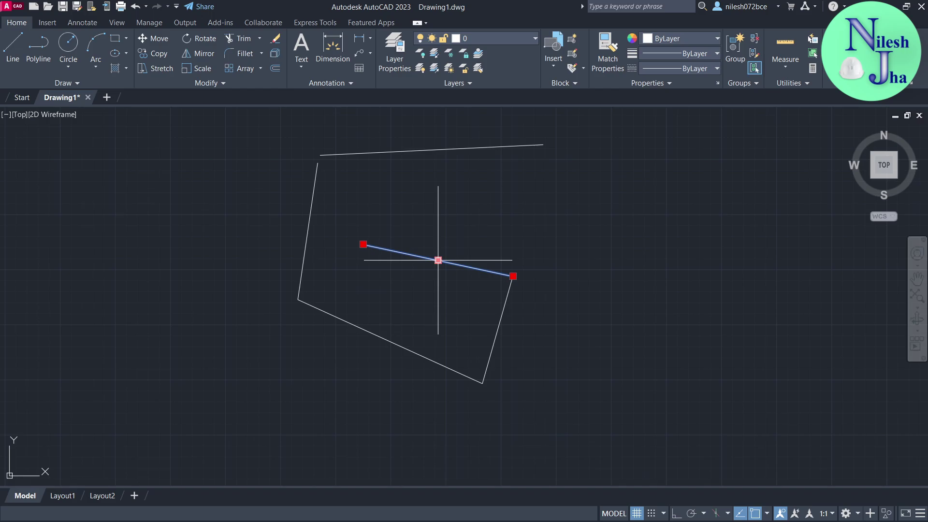
# Step: Enlarge the grip size to just over half its slider range, apply it, and check the grips on the inner sloping line
pyautogui.click(7, 6)
pyautogui.click(124, 357)
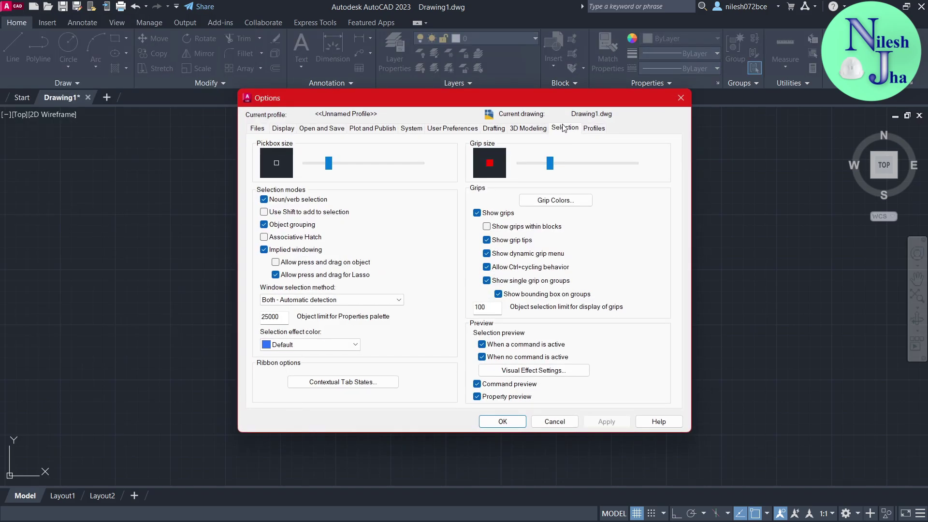
pyautogui.moveTo(552, 164); pyautogui.dragTo(589, 165)
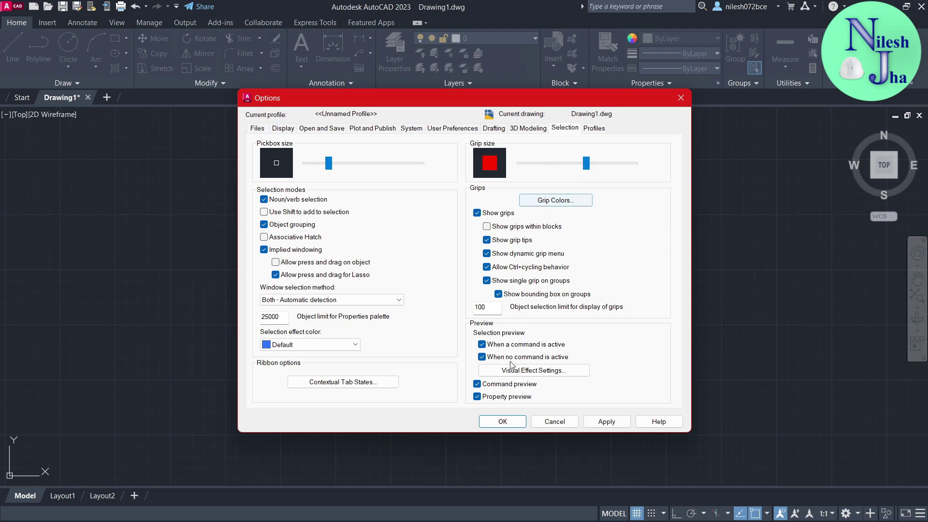
pyautogui.click(600, 423)
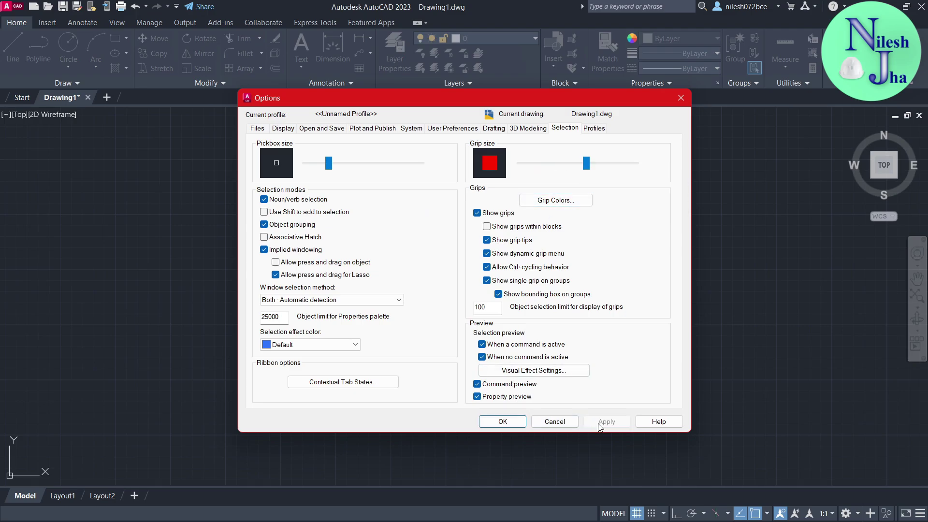
pyautogui.click(505, 421)
pyautogui.click(470, 268)
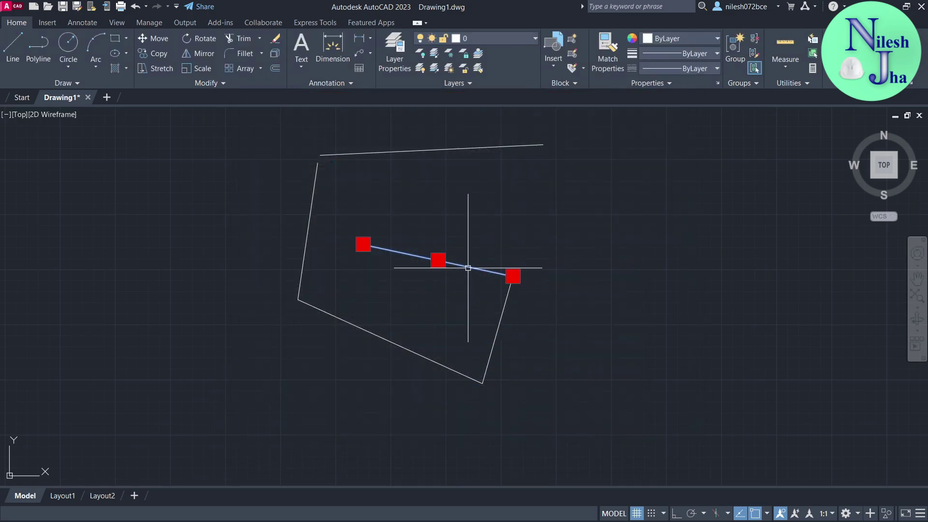